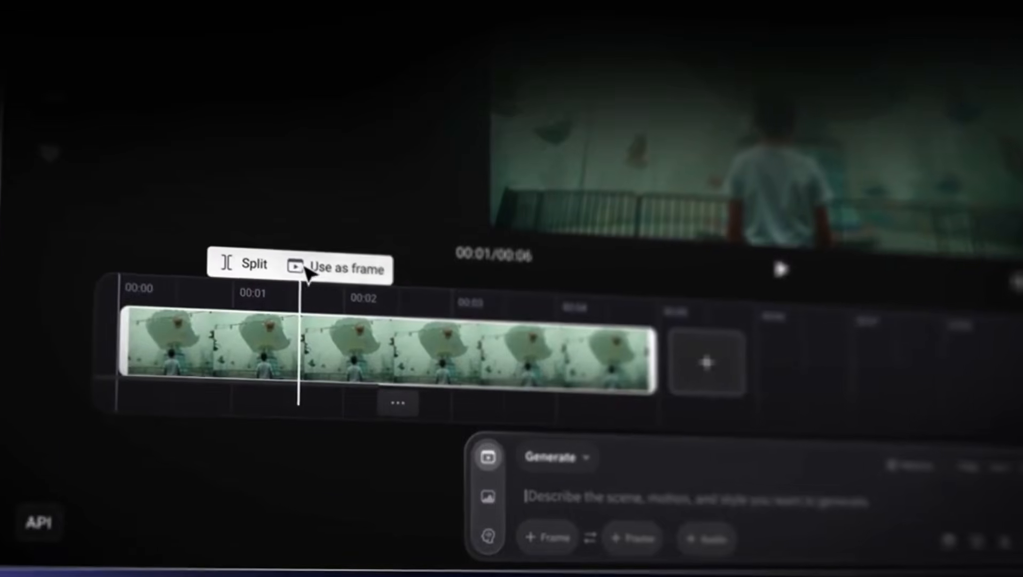
- Use the clip's frame at about 00:01 as the starting frame and start the video generation
{"action": "left_click", "coordinate": [298, 341]}
{"action": "left_click", "coordinate": [299, 246]}
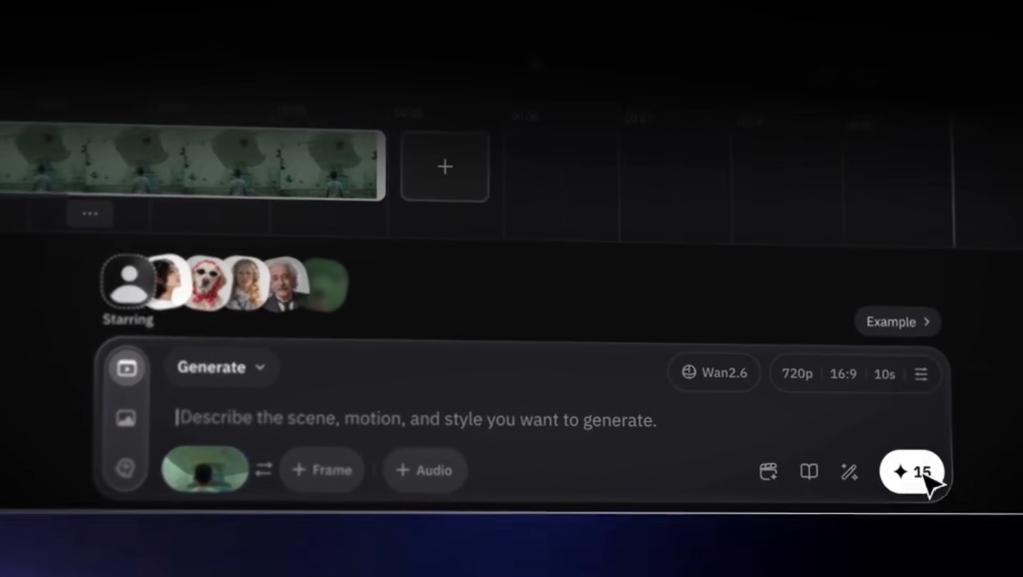
{"action": "left_click", "coordinate": [944, 473]}
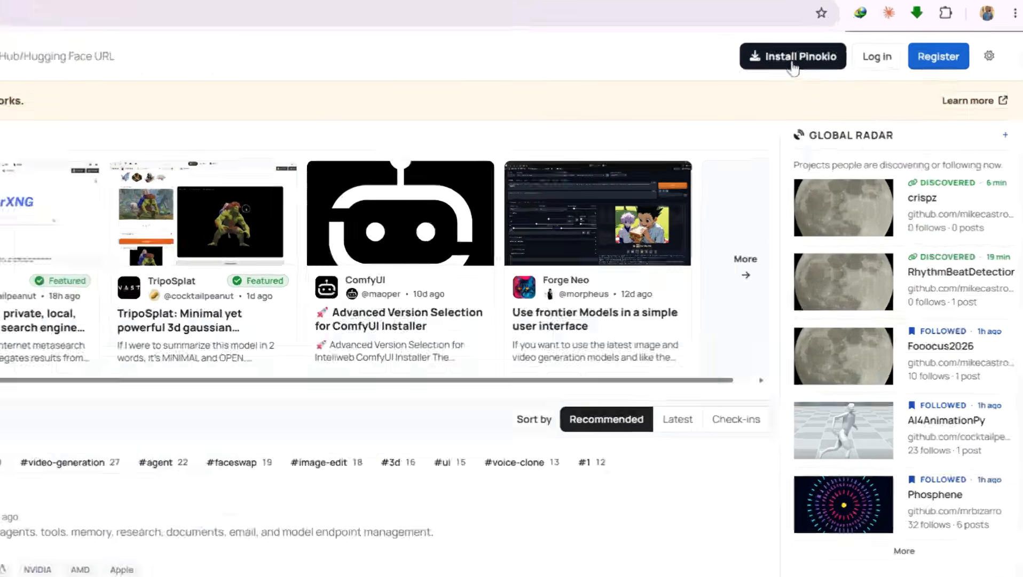
- Download the Windows version of Pinokio from its website and launch the downloaded Pinokio.exe installer
{"action": "left_click", "coordinate": [842, 54]}
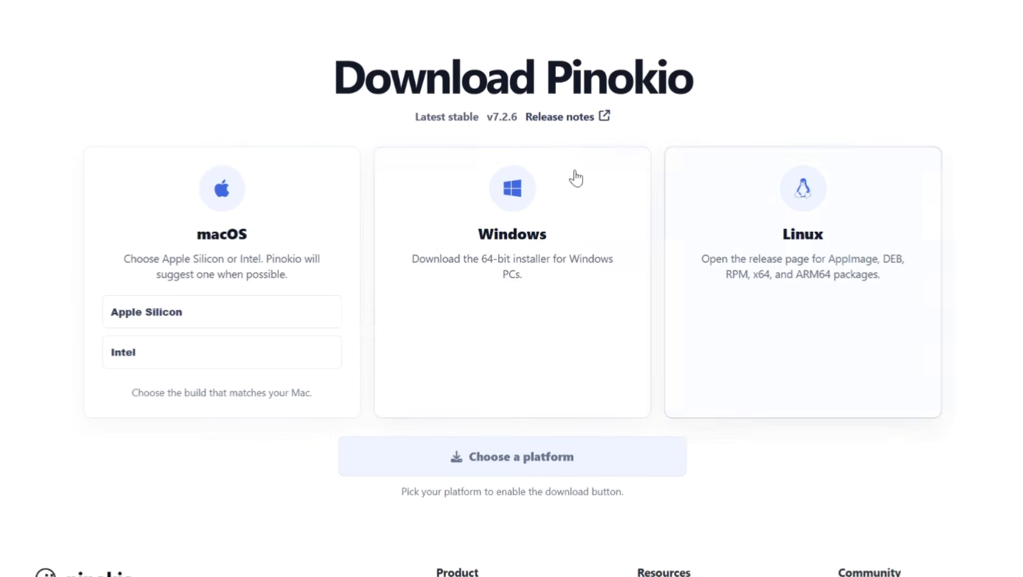
{"action": "left_click", "coordinate": [464, 272]}
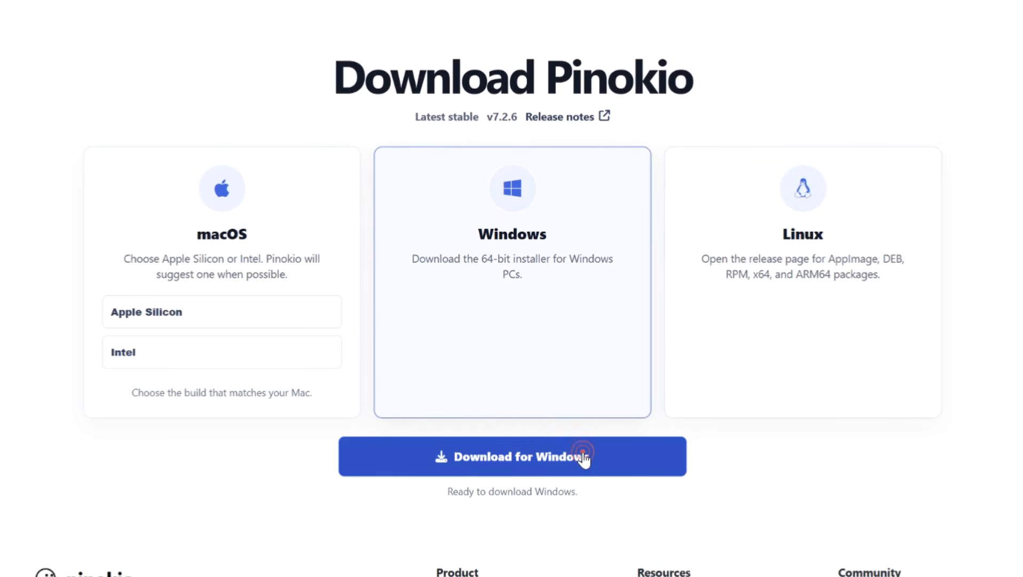
{"action": "left_click", "coordinate": [583, 458]}
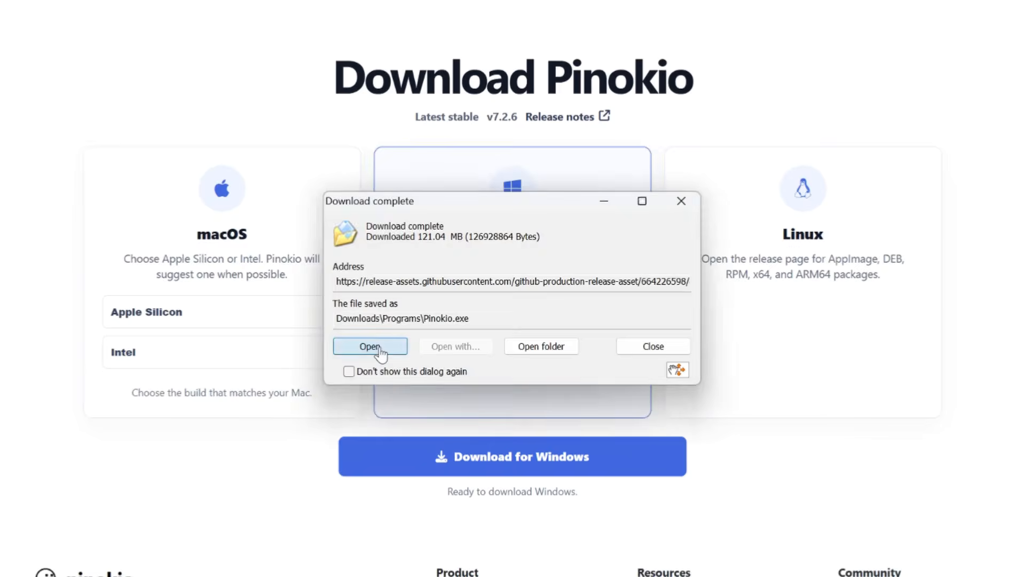
{"action": "left_click", "coordinate": [378, 346]}
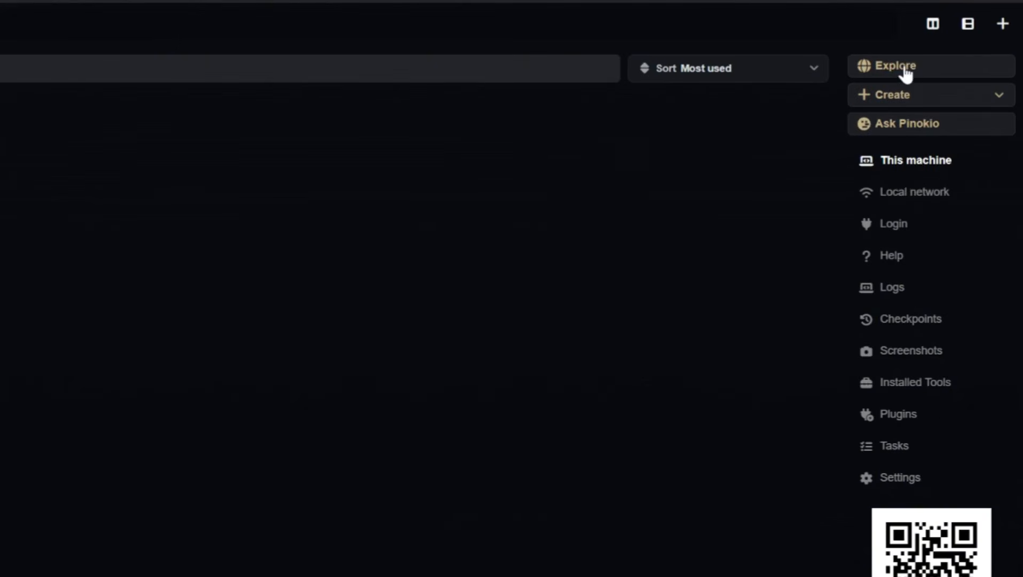
- Search Pinokio's Explore catalogue for "WAN 2.1" and open the Wan 2.1 app page
{"action": "left_click", "coordinate": [904, 68]}
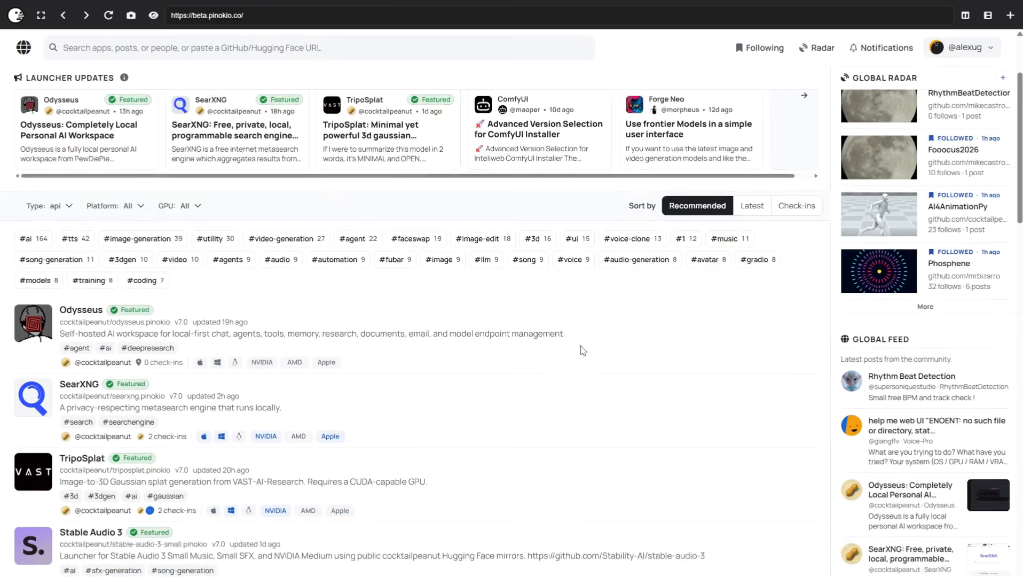
{"action": "scroll", "coordinate": [570, 361], "scroll_direction": "down", "scroll_amount": 3}
{"action": "scroll", "coordinate": [561, 392], "scroll_direction": "up", "scroll_amount": 4}
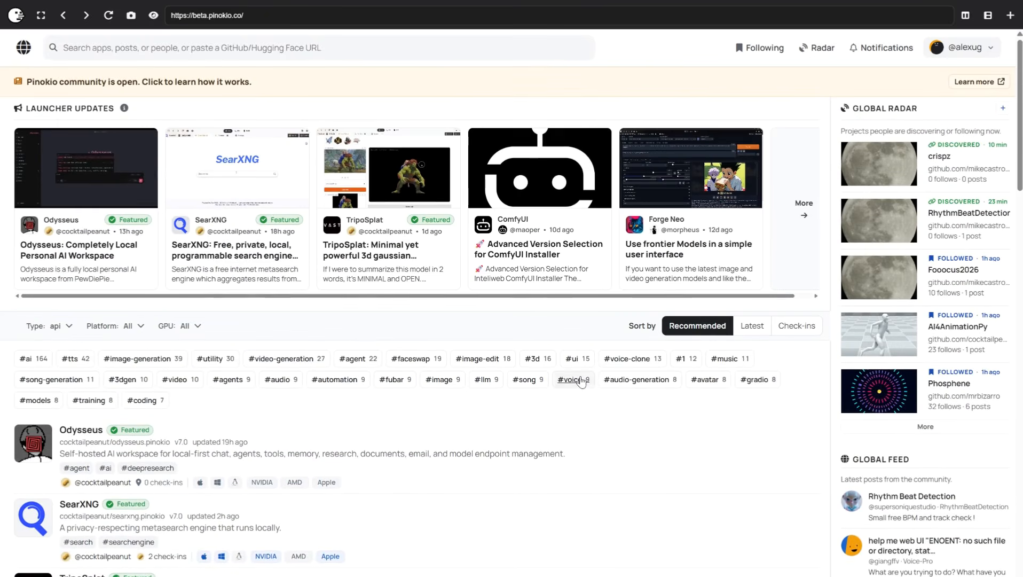
{"action": "left_click", "coordinate": [133, 43]}
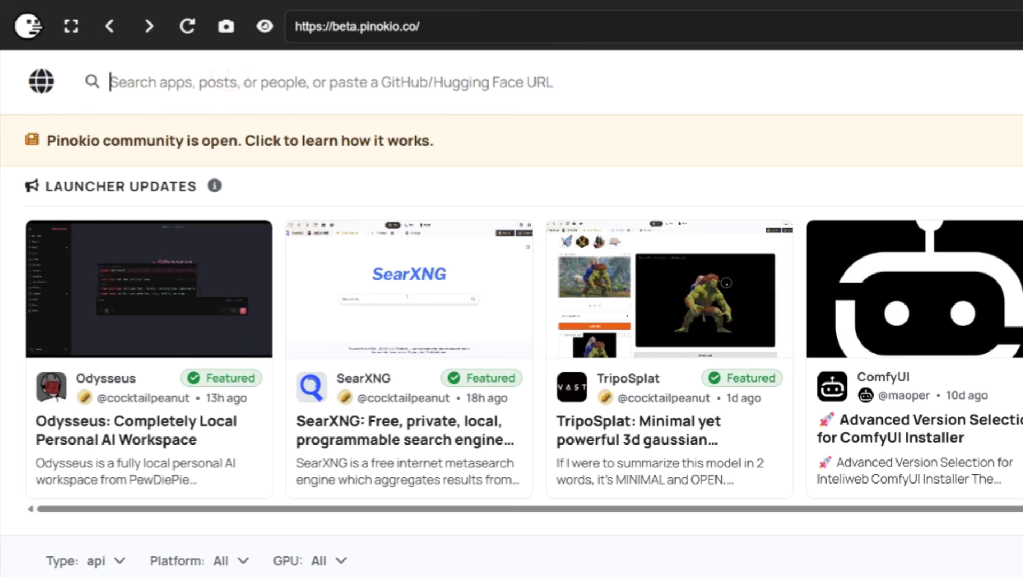
{"action": "type", "text": "wAN"}
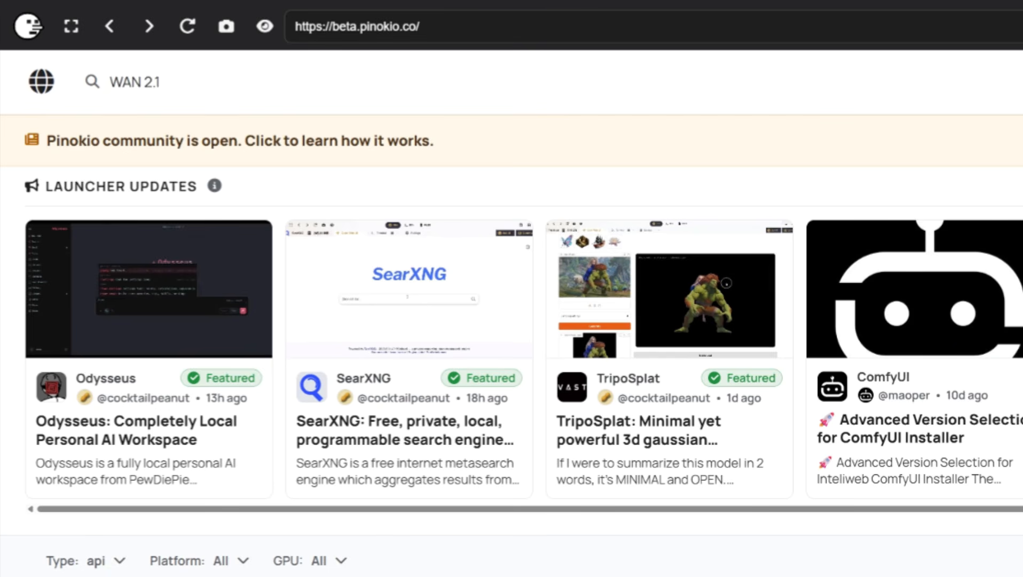
{"action": "key", "text": "Return"}
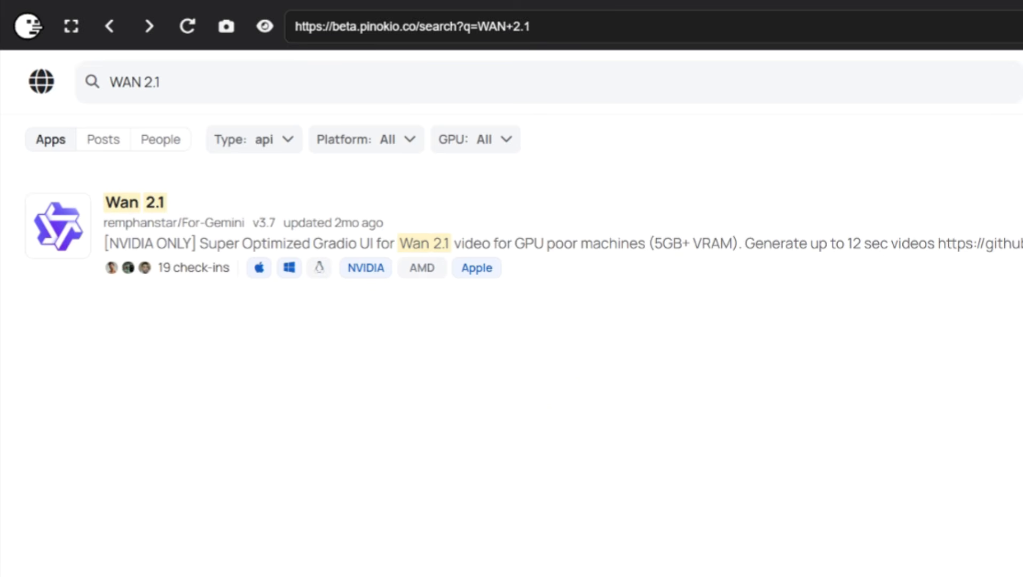
{"action": "left_click", "coordinate": [151, 204]}
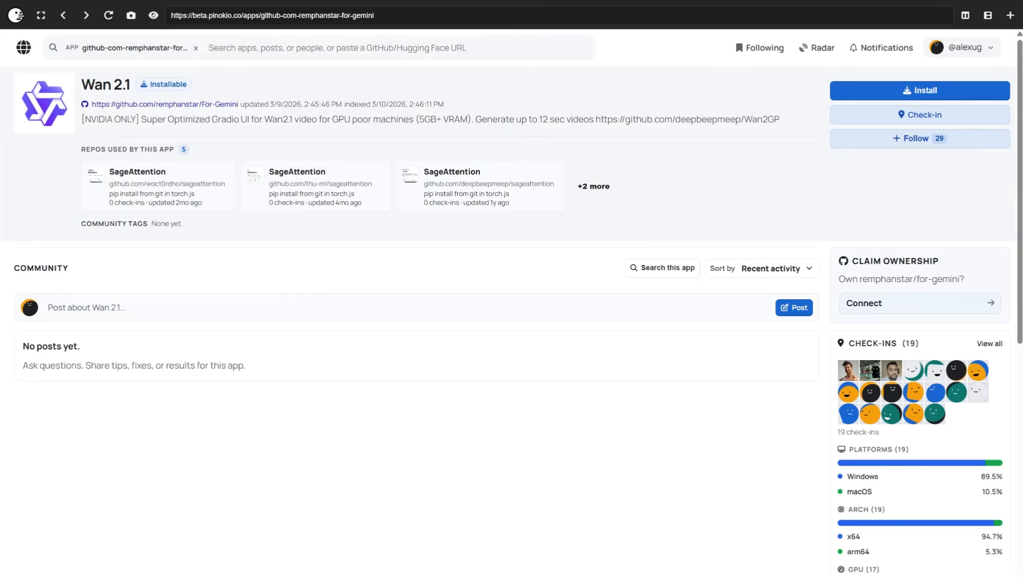
- Highlight the 5GB+ VRAM requirement in the Wan 2.1 description and run dxdiag to check the computer's hardware
{"action": "left_click_drag", "start_coordinate": [416, 119], "coordinate": [471, 120]}
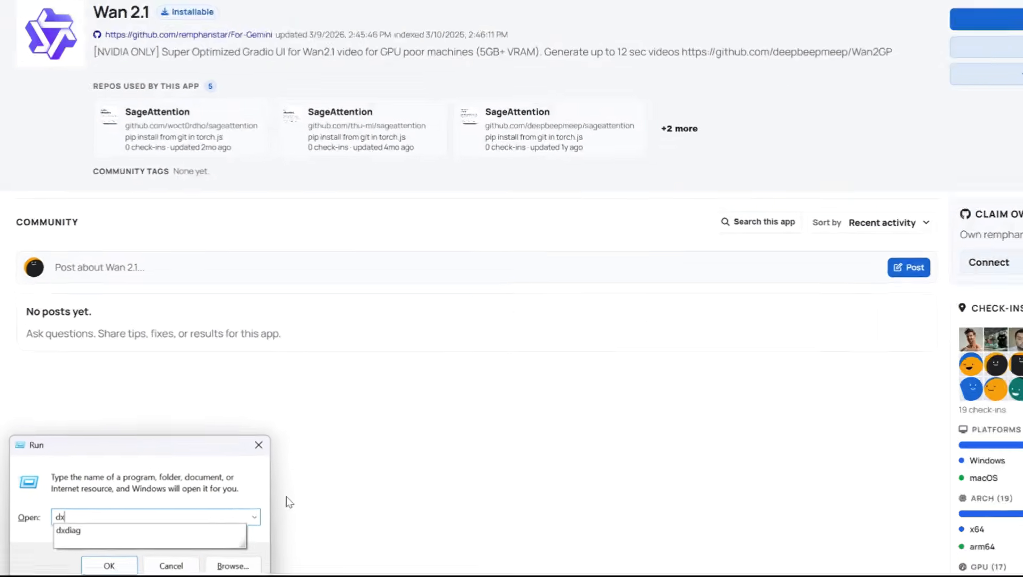
{"action": "type", "text": "diag"}
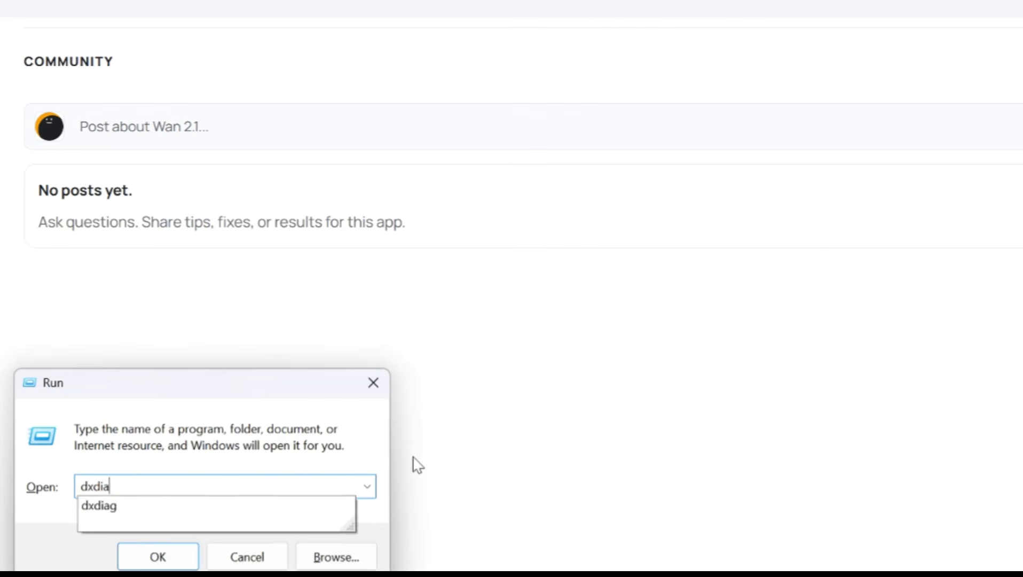
{"action": "left_click", "coordinate": [162, 566]}
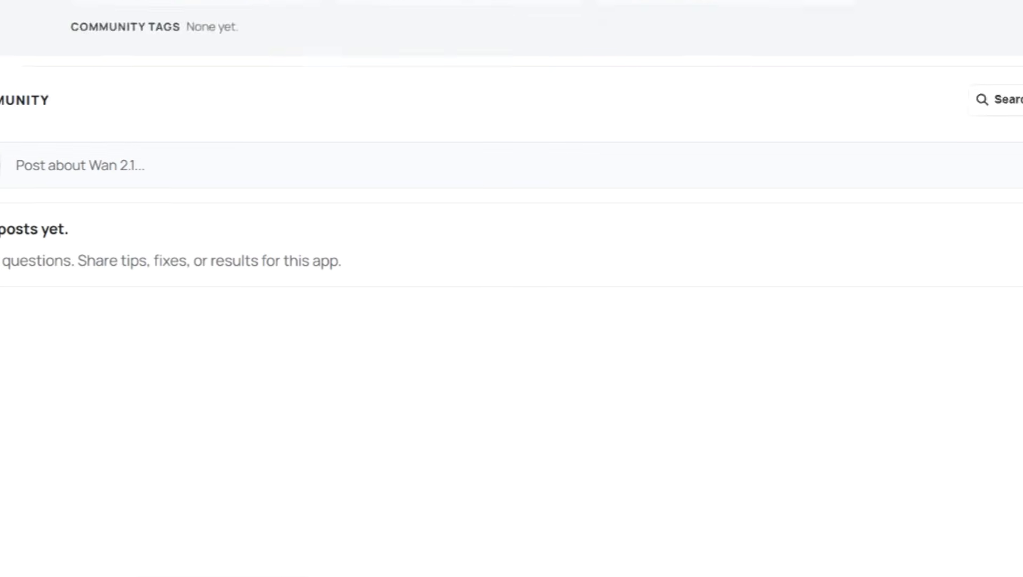
{"action": "left_click", "coordinate": [291, 68]}
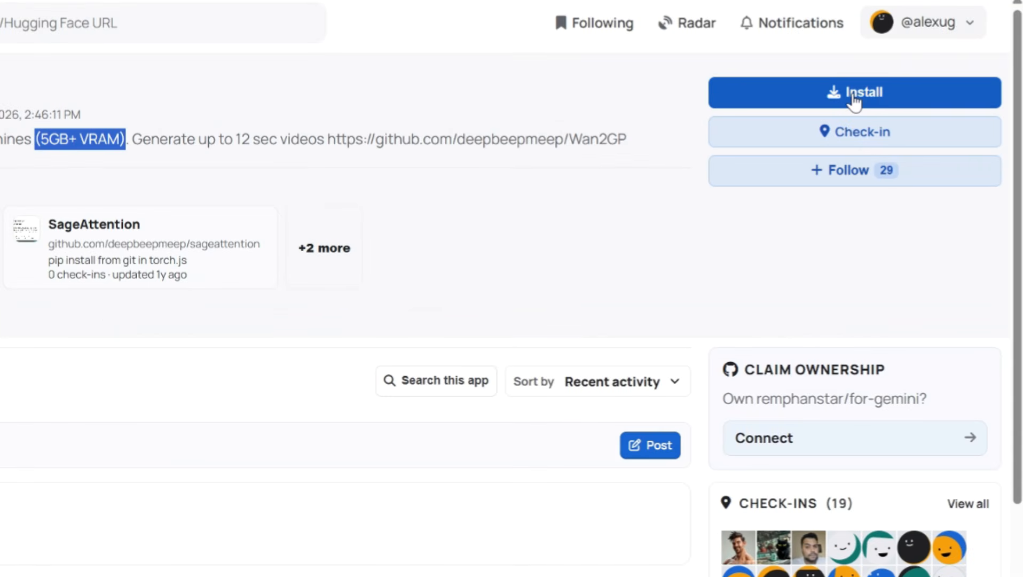
- Choose the latest version of Wan 2.1 for installation and install the system requirements Pinokio needs for it
{"action": "left_click", "coordinate": [854, 96]}
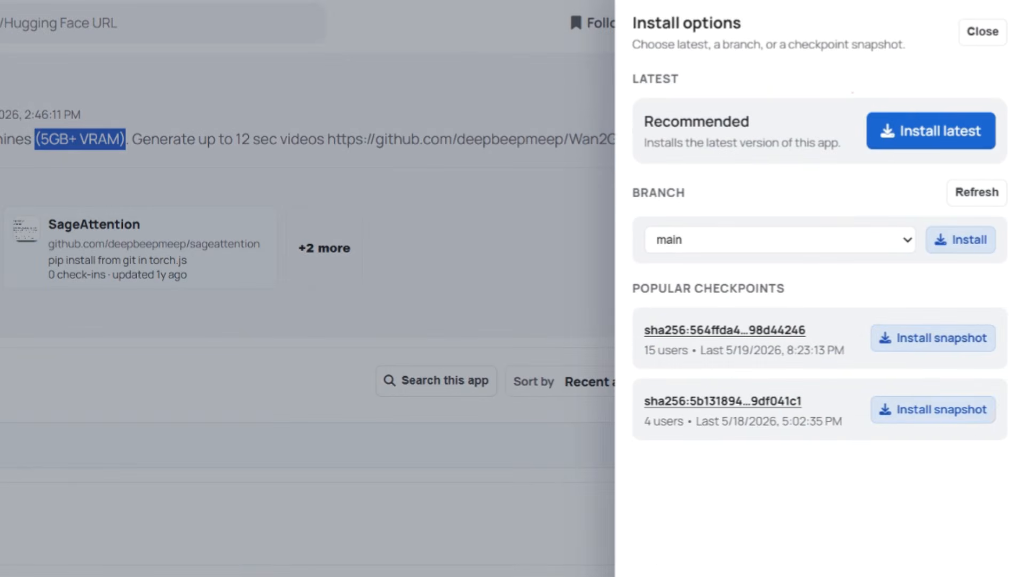
{"action": "left_click", "coordinate": [953, 128]}
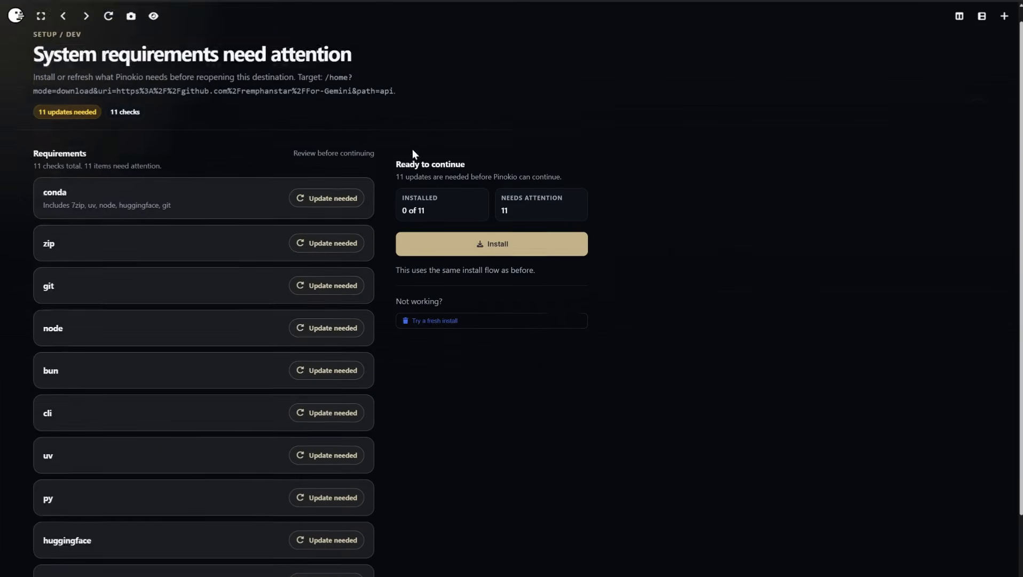
{"action": "scroll", "coordinate": [160, 134], "scroll_direction": "down", "scroll_amount": 1}
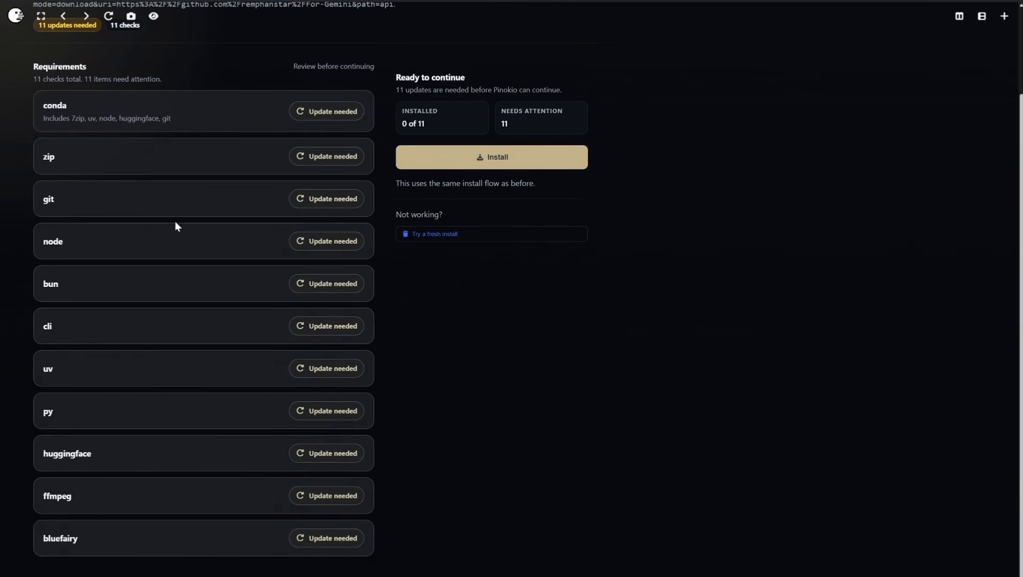
{"action": "scroll", "coordinate": [143, 508], "scroll_direction": "up", "scroll_amount": 2}
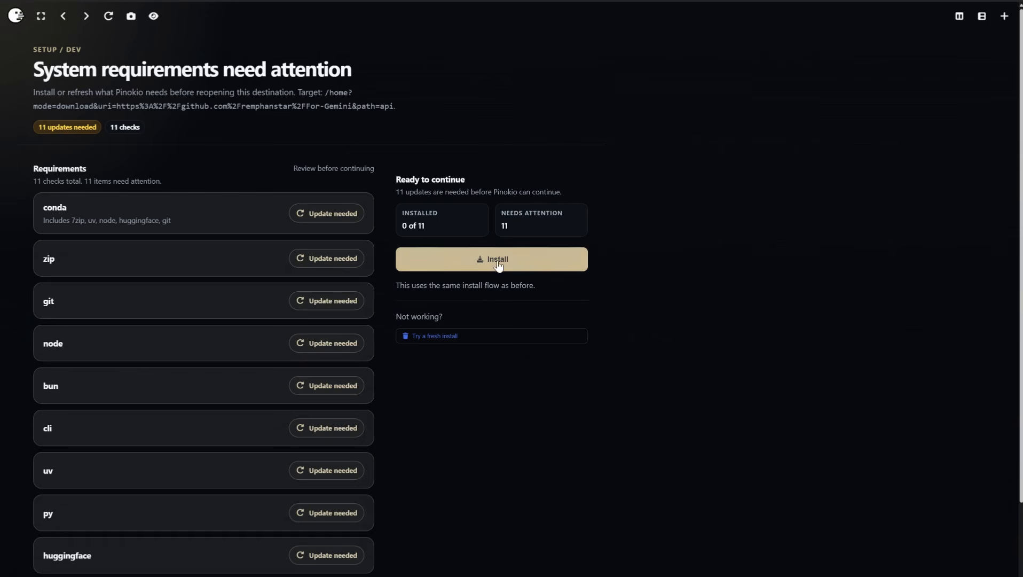
{"action": "left_click", "coordinate": [515, 259]}
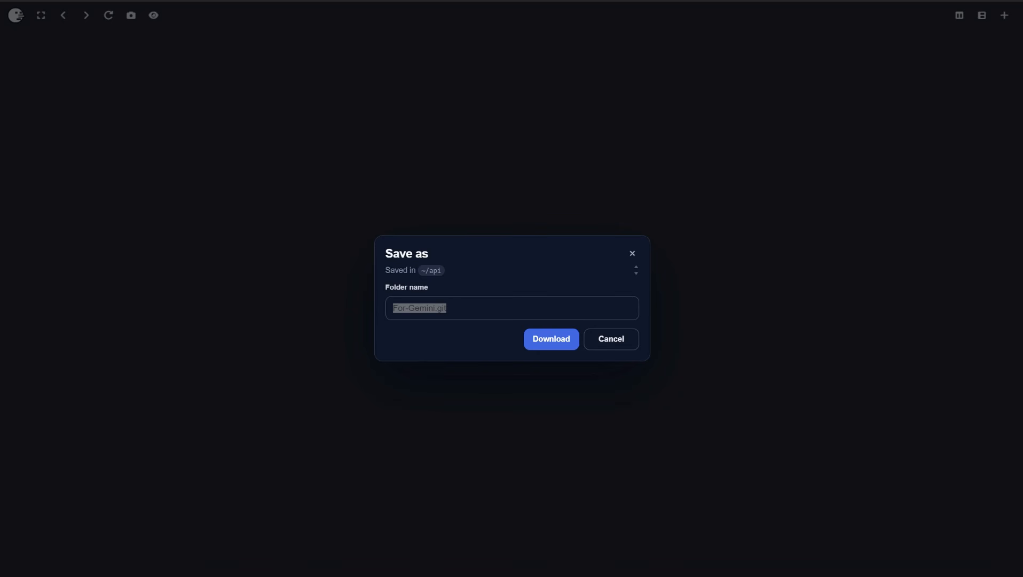
- Download Wan 2.1 into the For-Gemini.git folder, install it with Protection off and start it
{"action": "left_click", "coordinate": [547, 343]}
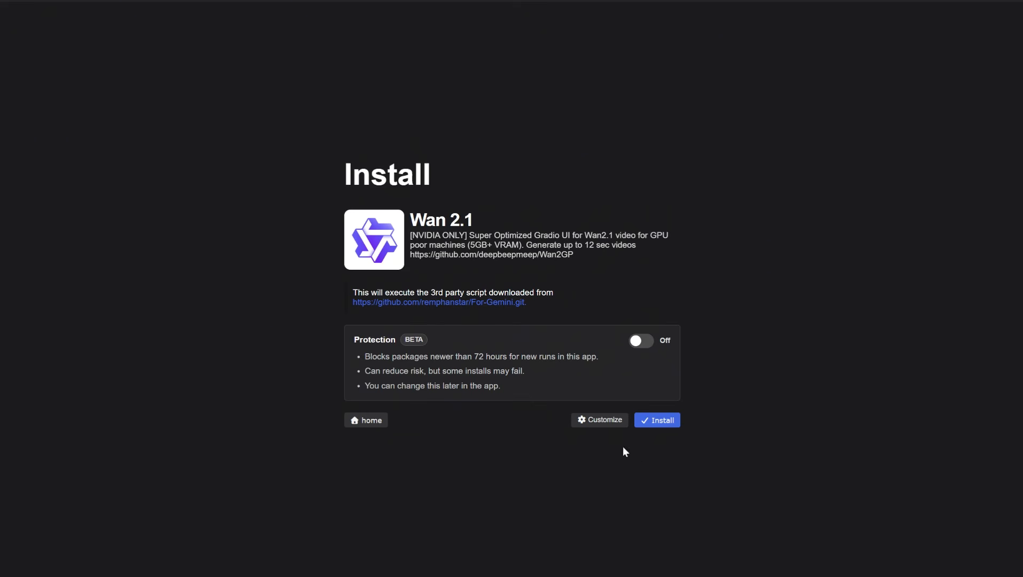
{"action": "left_click", "coordinate": [662, 420]}
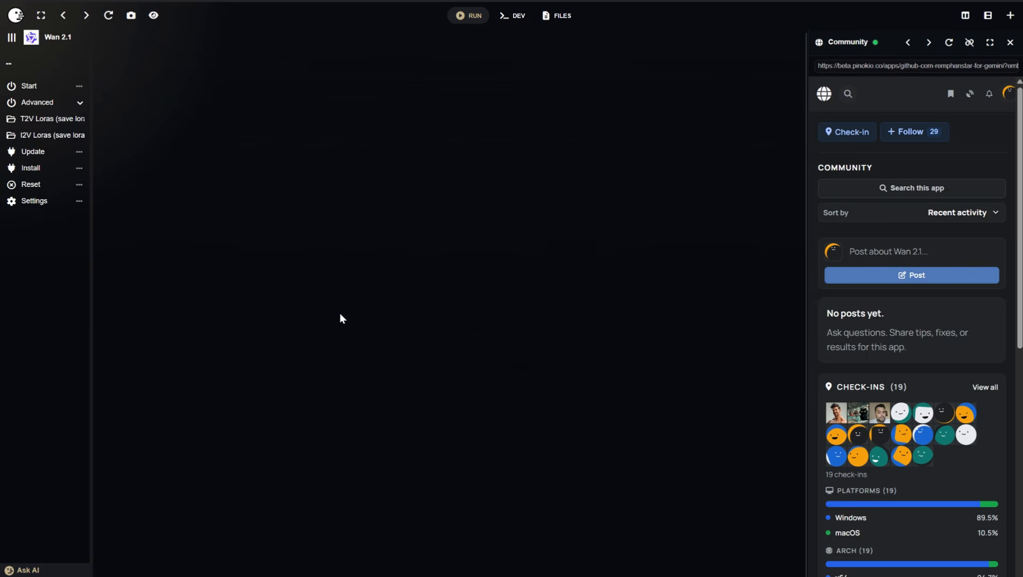
{"action": "left_click", "coordinate": [32, 88]}
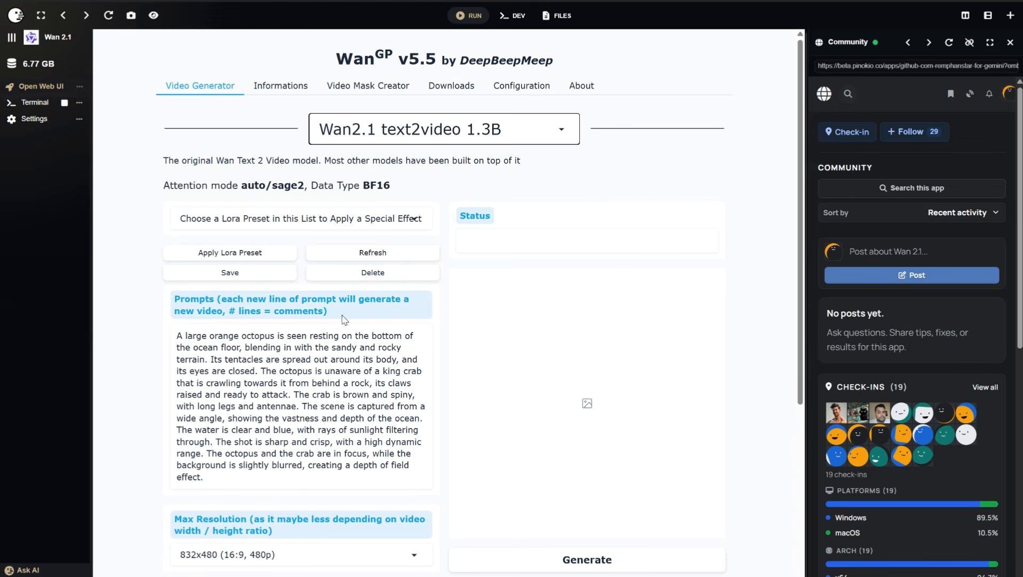
- In WanGP's performance configuration, choose the HighRAM_LowVRAM profile 2 and set the models preloaded in VRAM to 12000 MB
{"action": "left_click", "coordinate": [526, 90]}
{"action": "left_click", "coordinate": [261, 161]}
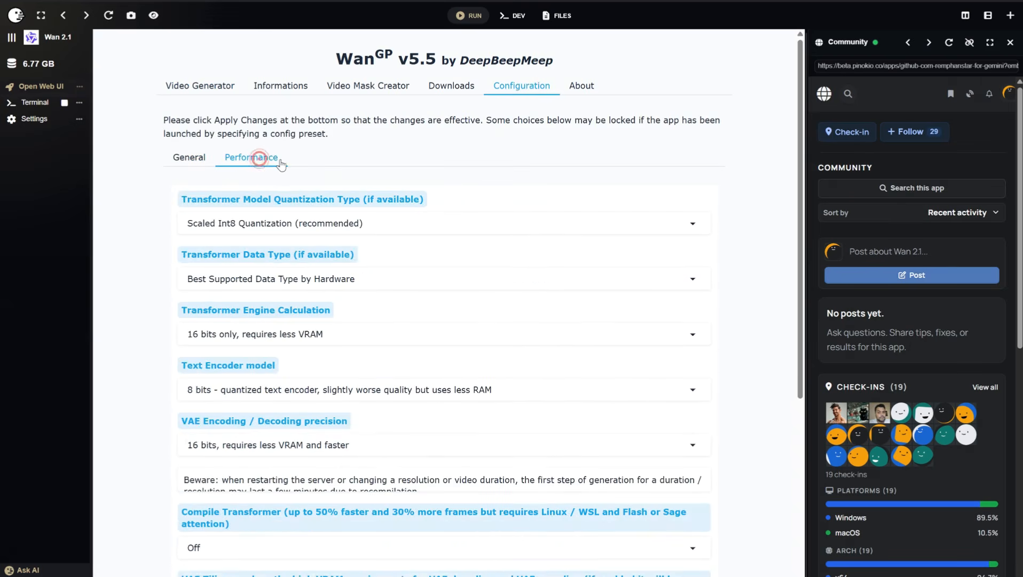
{"action": "scroll", "coordinate": [280, 160], "scroll_direction": "down", "scroll_amount": 1}
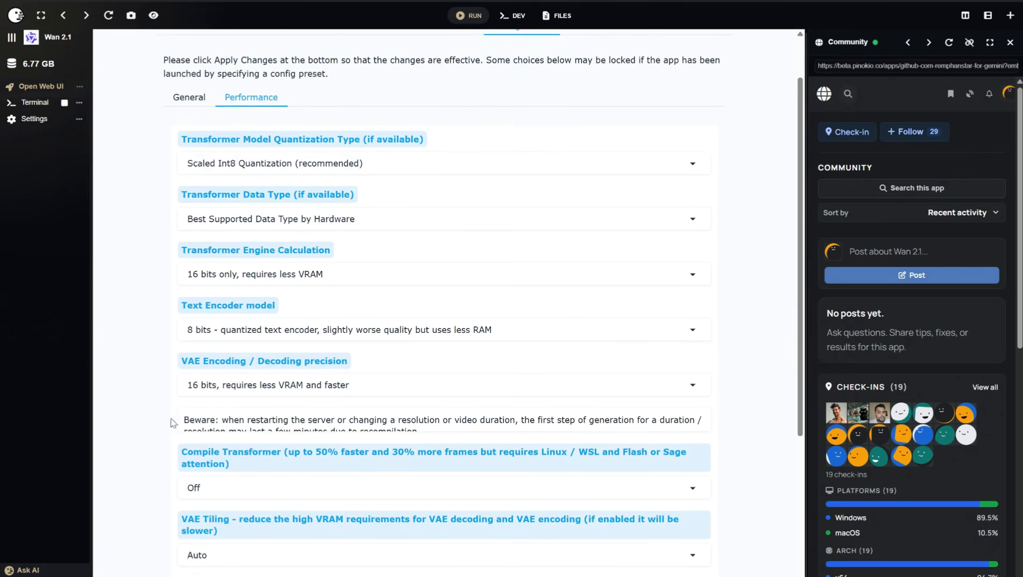
{"action": "scroll", "coordinate": [154, 379], "scroll_direction": "down", "scroll_amount": 4}
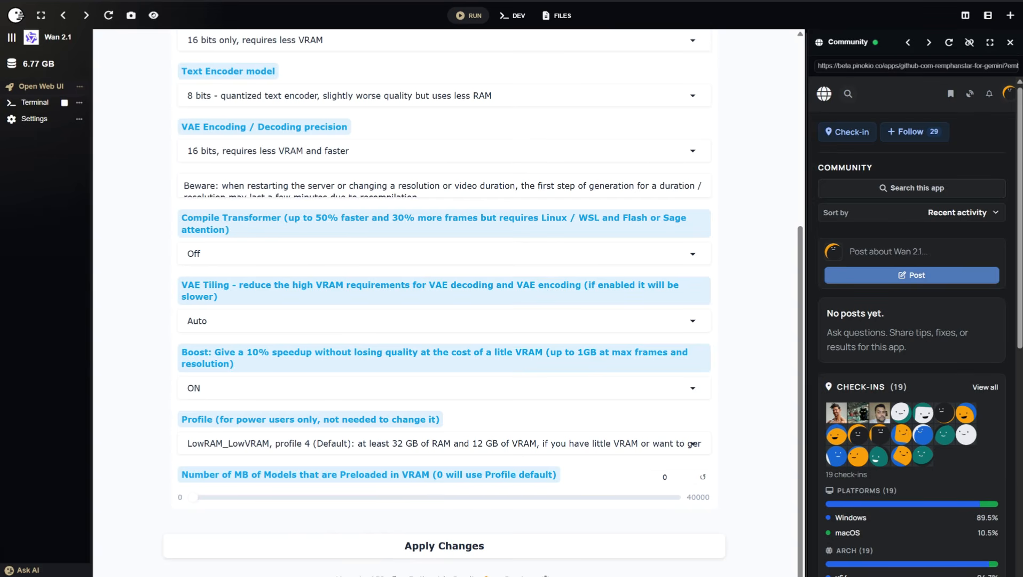
{"action": "left_click", "coordinate": [692, 443]}
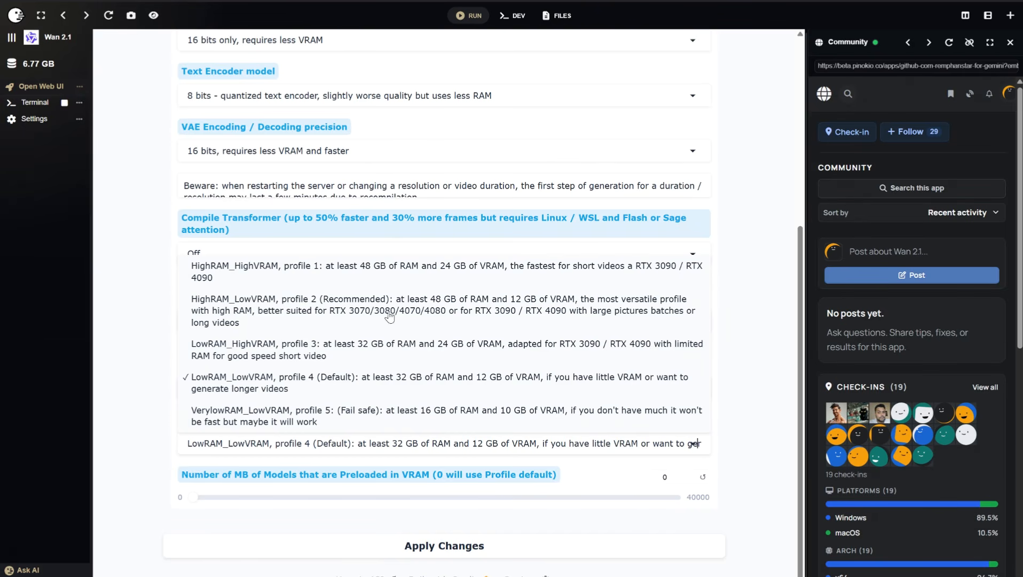
{"action": "left_click", "coordinate": [335, 308]}
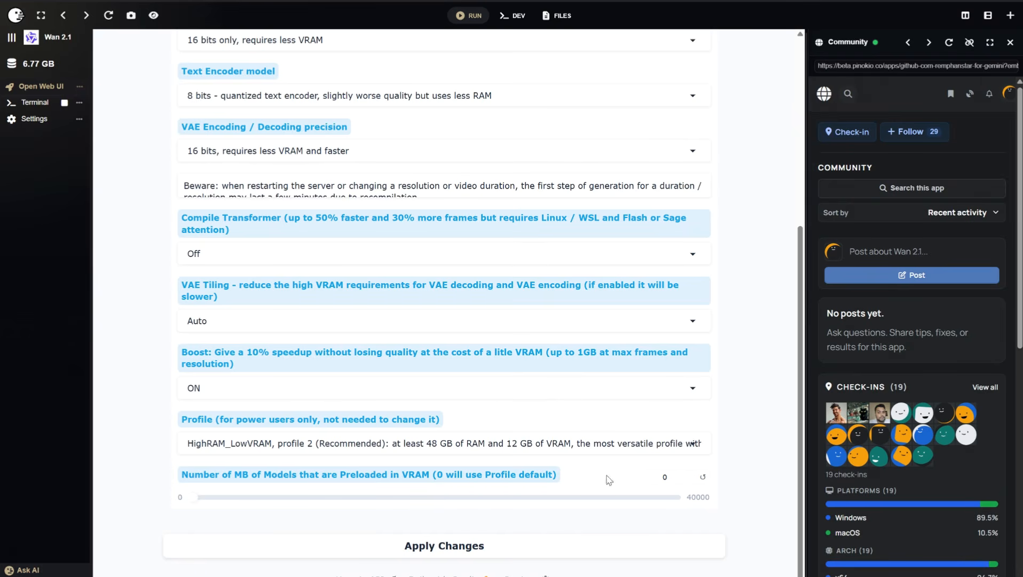
{"action": "left_click", "coordinate": [664, 477]}
{"action": "type", "text": "12000"}
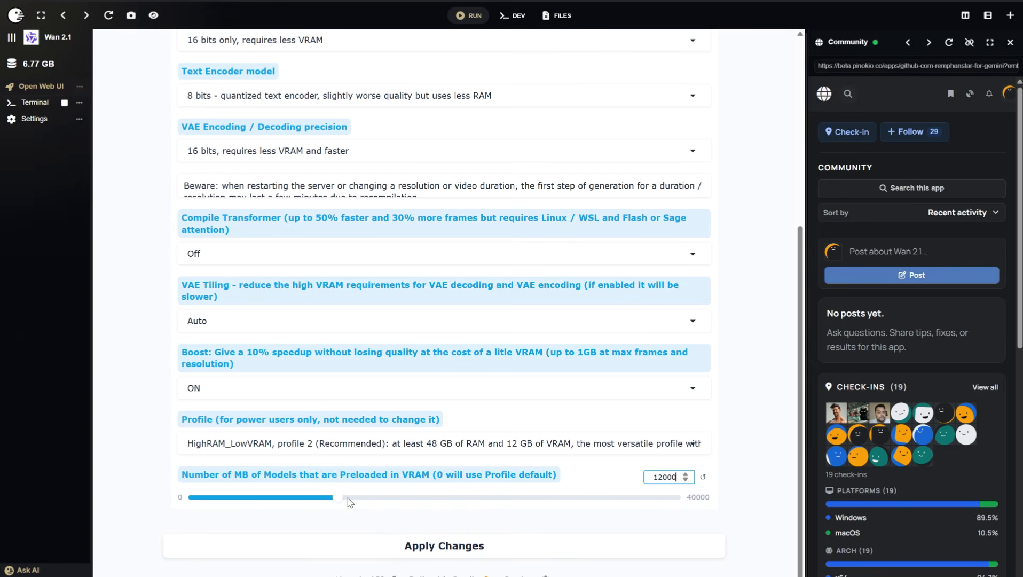
- In the general configuration, set the attention type to Auto and apply the configuration changes
{"action": "scroll", "coordinate": [191, 158], "scroll_direction": "up", "scroll_amount": 5}
{"action": "left_click", "coordinate": [190, 153]}
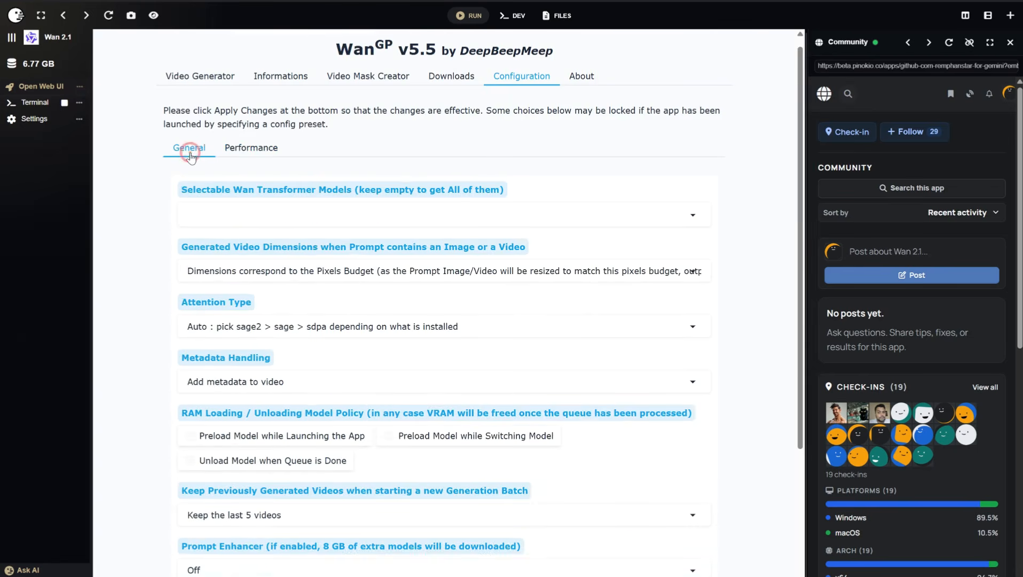
{"action": "scroll", "coordinate": [151, 306], "scroll_direction": "down", "scroll_amount": 1}
{"action": "scroll", "coordinate": [151, 306], "scroll_direction": "down", "scroll_amount": 1}
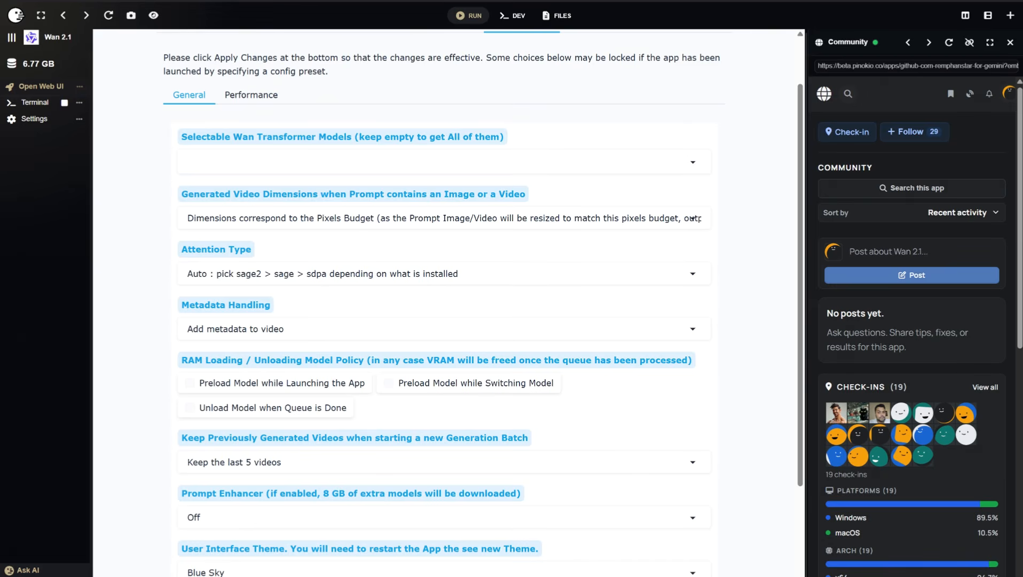
{"action": "left_click", "coordinate": [693, 273]}
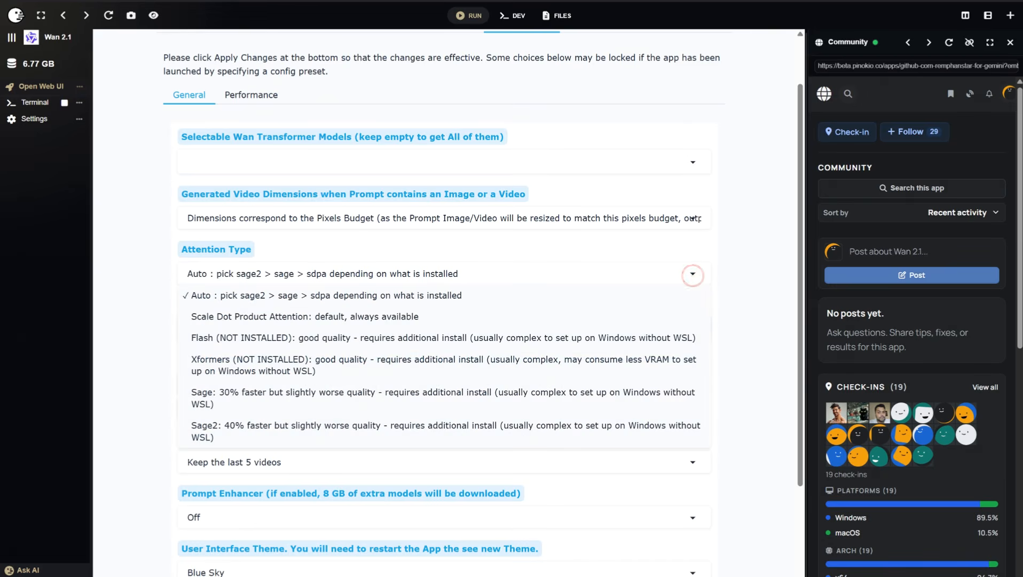
{"action": "left_click", "coordinate": [232, 295]}
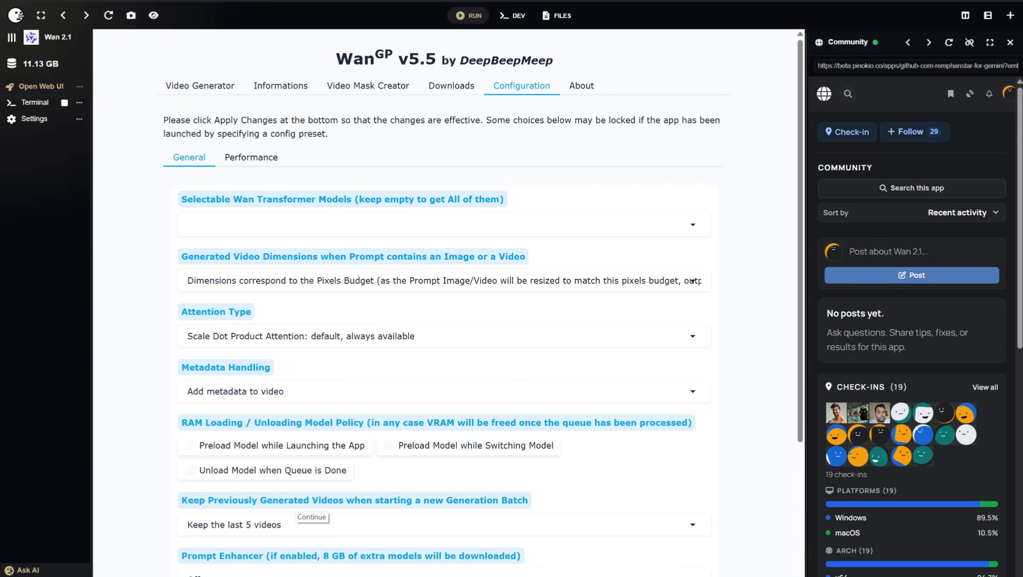
{"action": "scroll", "coordinate": [530, 477], "scroll_direction": "down", "scroll_amount": 4}
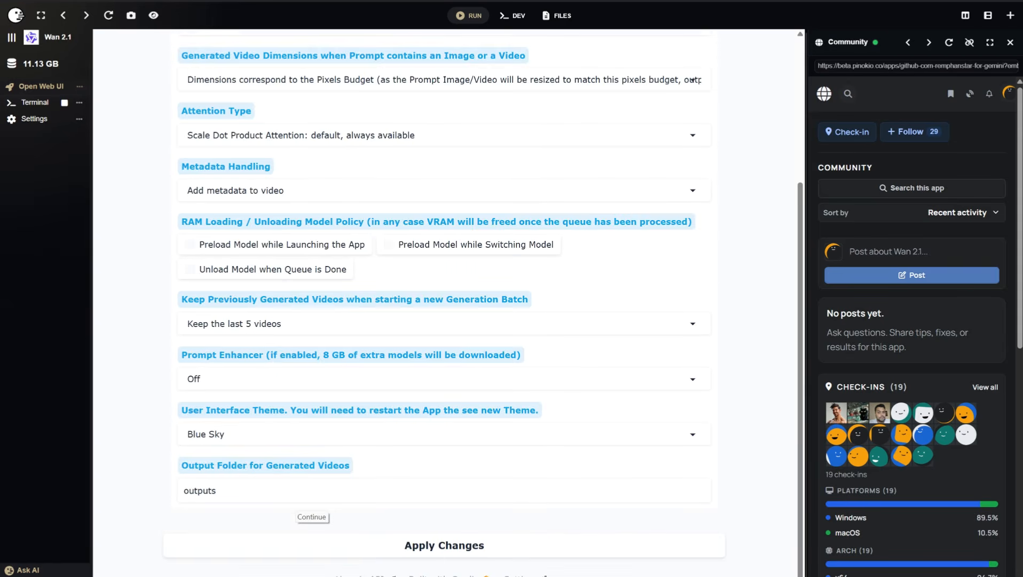
{"action": "left_click", "coordinate": [451, 557]}
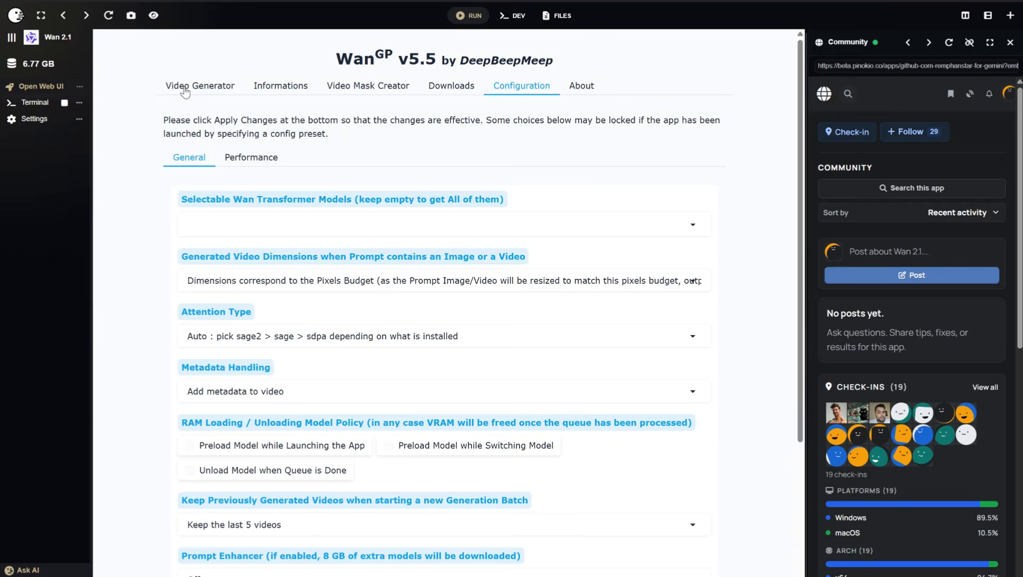
- Open the video generator and look through the available models, keeping Wan2.1 text2video 1.3B selected
{"action": "left_click", "coordinate": [185, 89]}
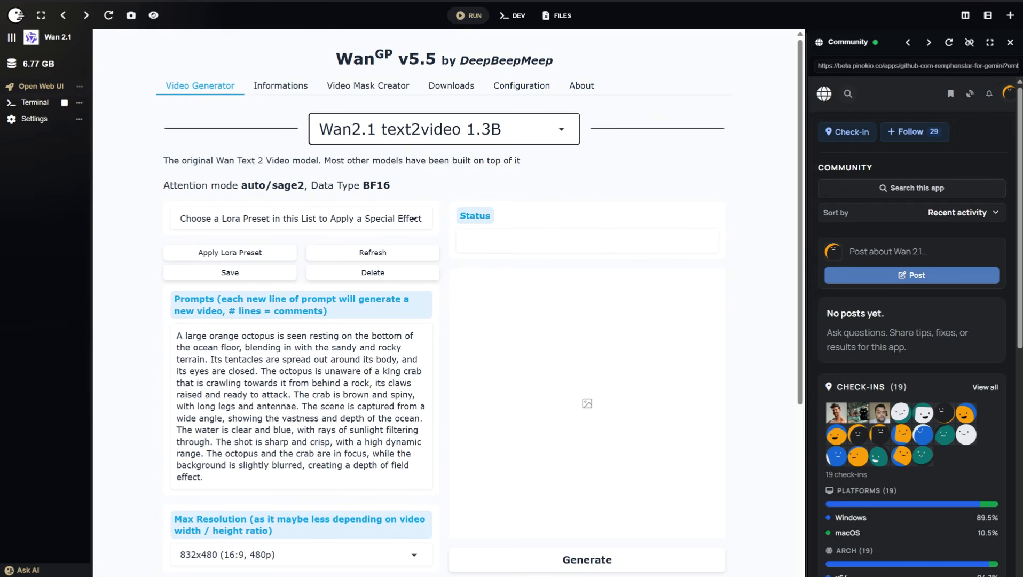
{"action": "left_click", "coordinate": [560, 130]}
{"action": "scroll", "coordinate": [414, 222], "scroll_direction": "down", "scroll_amount": 5}
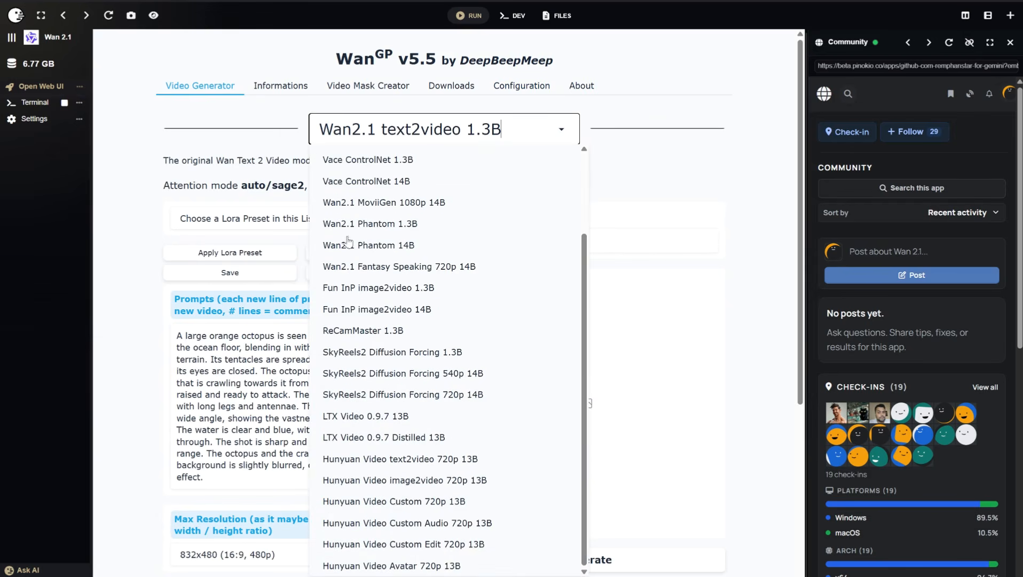
{"action": "scroll", "coordinate": [458, 534], "scroll_direction": "up", "scroll_amount": 3}
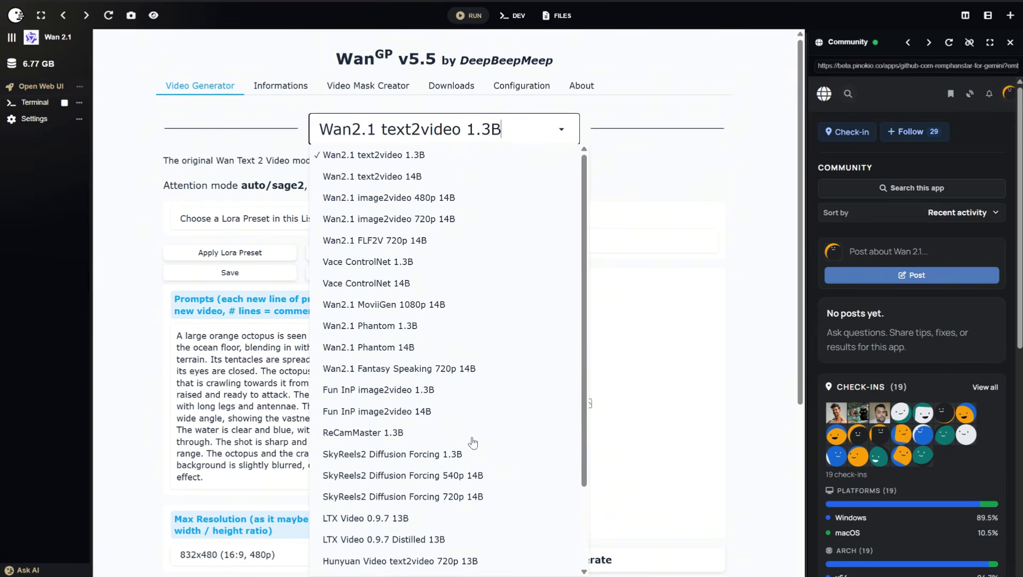
{"action": "left_click", "coordinate": [643, 154]}
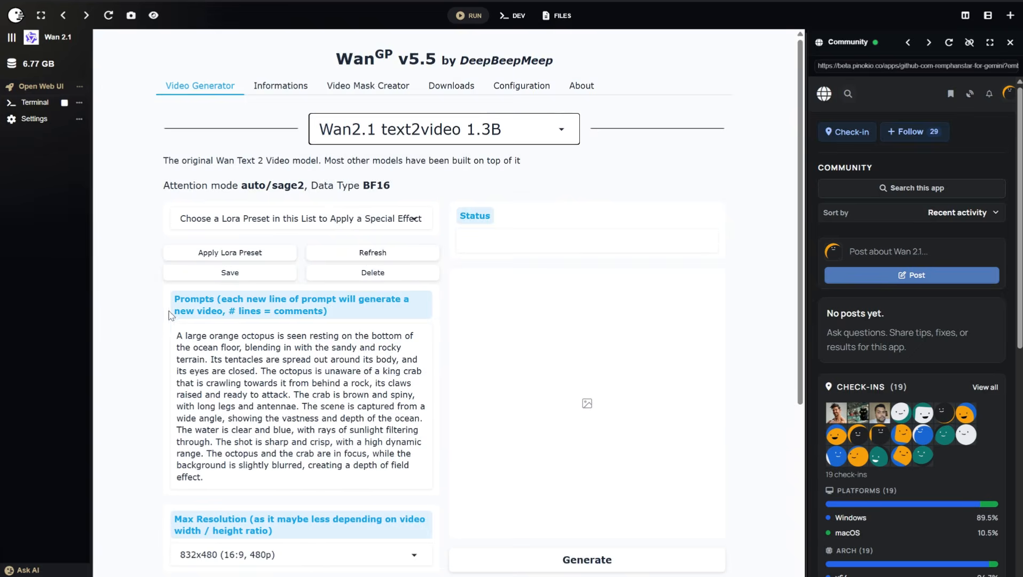
- Replace the prompt with "A cinematic shot of a lone astronaut floating in deep space, Earth visible in the background, stars glowing, slow rotation, ultra realistic."
{"action": "scroll", "coordinate": [170, 300], "scroll_direction": "down", "scroll_amount": 3}
{"action": "scroll", "coordinate": [338, 253], "scroll_direction": "up", "scroll_amount": 2}
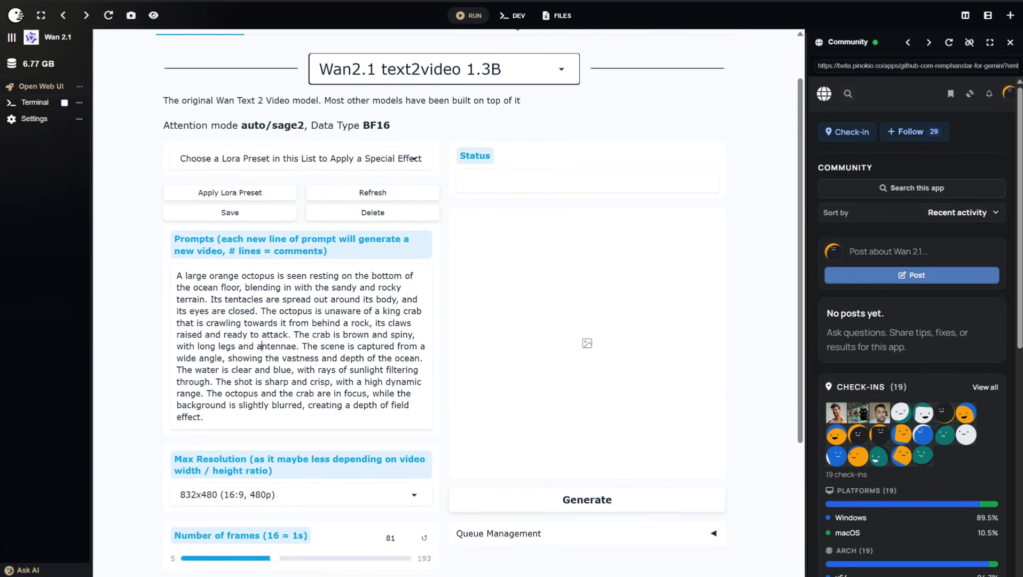
{"action": "left_click", "coordinate": [263, 340]}
{"action": "left_click", "coordinate": [263, 340]}
{"action": "key", "text": "ctrl+a"}
{"action": "key", "text": "BackSpace"}
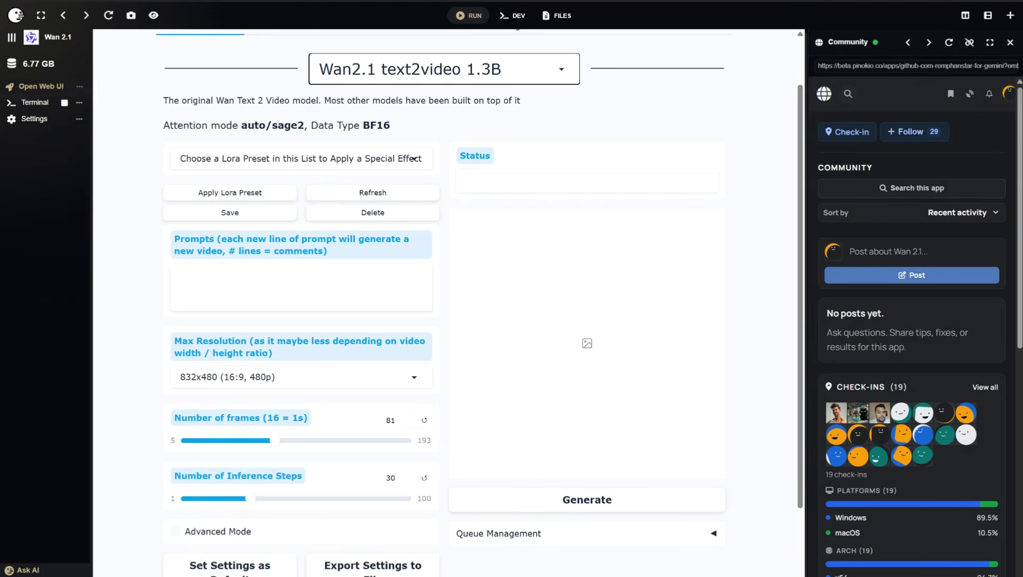
{"action": "type", "text": "A cinematic shot of a lone astronaut floating in deep space, Earth visible in the background, stars glowing, slow rotation, ultra realistic."}
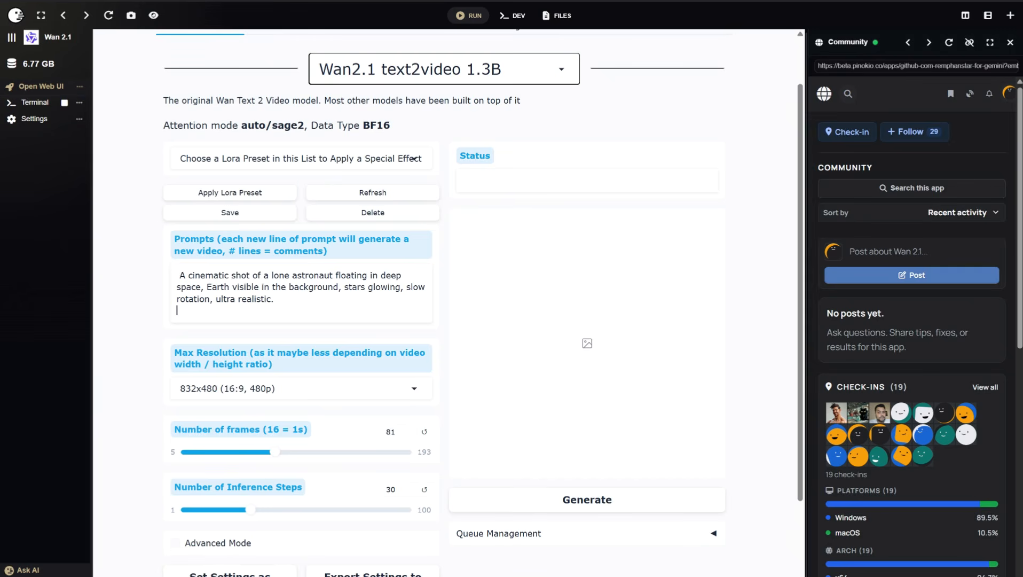
- Review the maximum resolution options, keep 832x480 (16:9, 480p), and generate the video
{"action": "scroll", "coordinate": [279, 321], "scroll_direction": "down", "scroll_amount": 2}
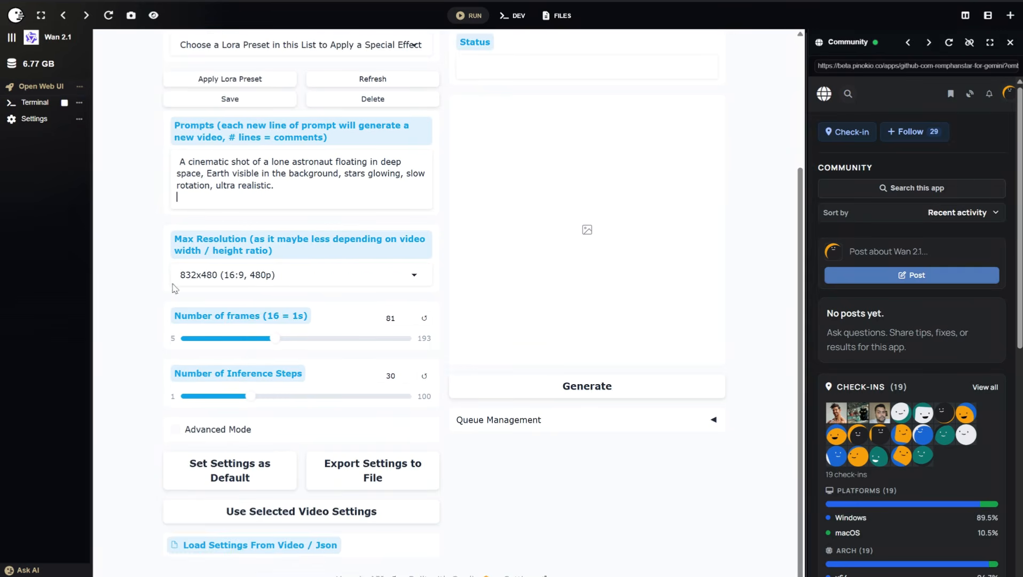
{"action": "left_click", "coordinate": [414, 275]}
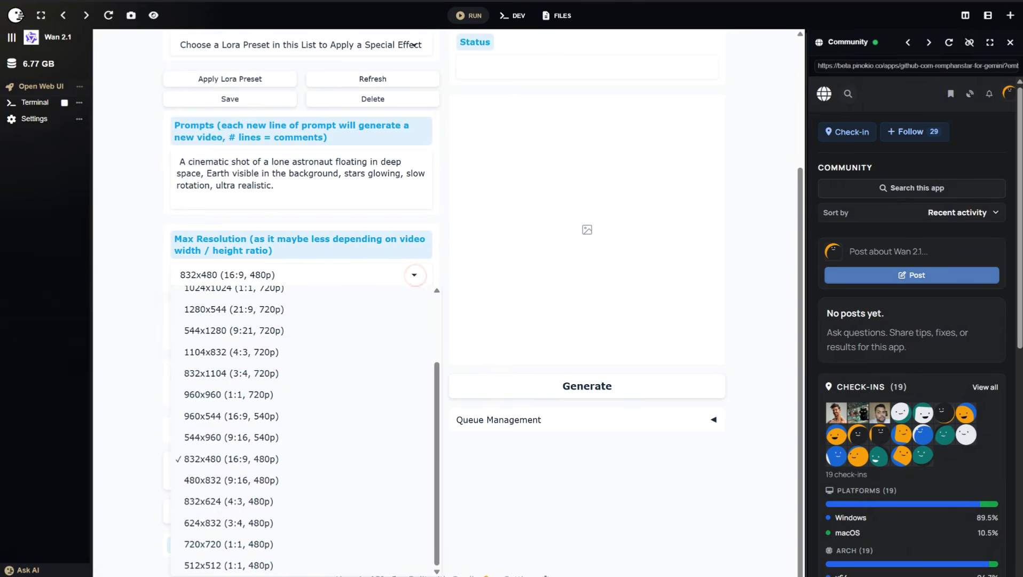
{"action": "left_click", "coordinate": [133, 296]}
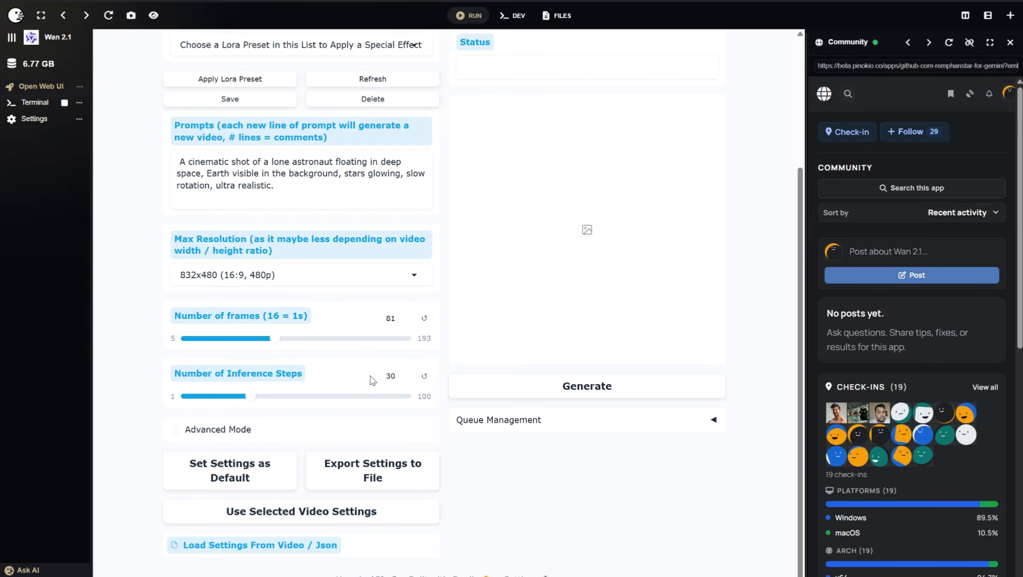
{"action": "scroll", "coordinate": [528, 435], "scroll_direction": "up", "scroll_amount": 1}
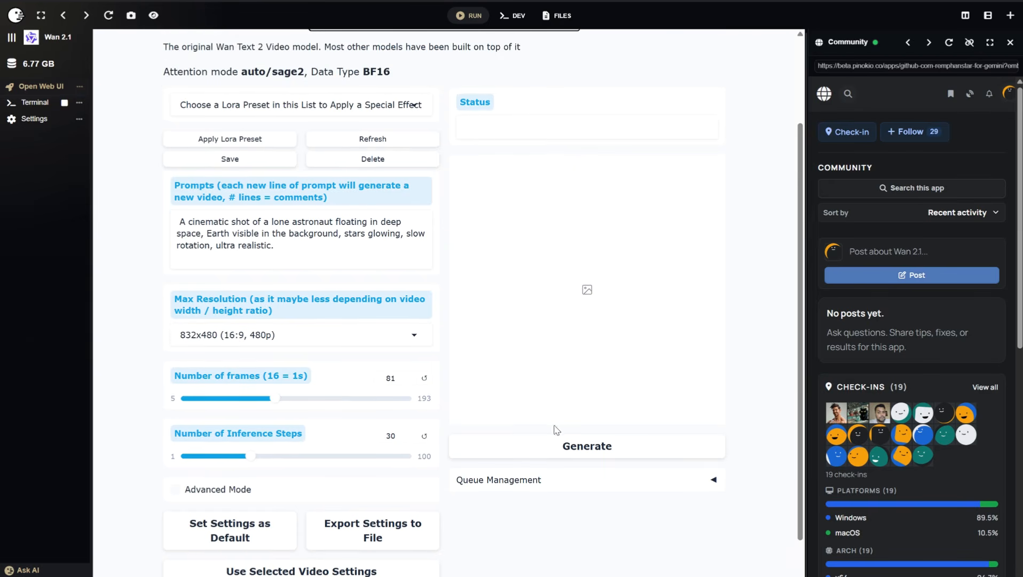
{"action": "left_click", "coordinate": [580, 446]}
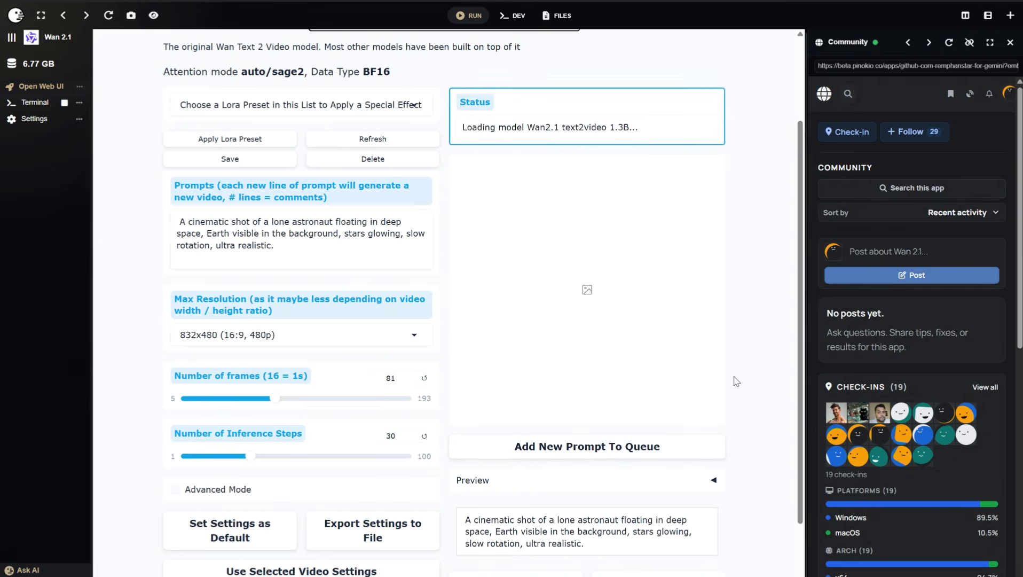
- Play the generated astronaut video and highlight its total generation time in the status
{"action": "scroll", "coordinate": [733, 382], "scroll_direction": "up", "scroll_amount": 1}
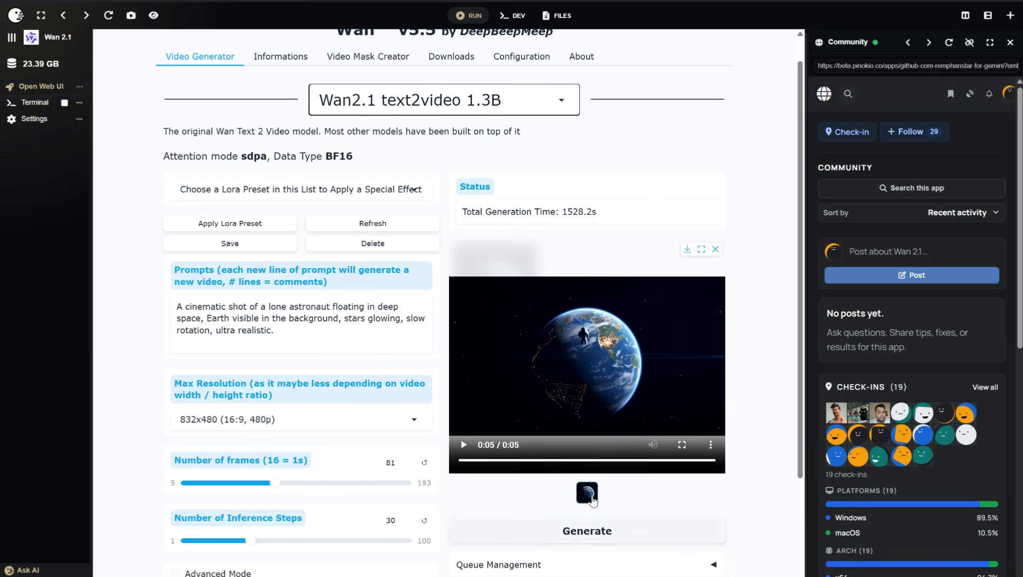
{"action": "left_click", "coordinate": [463, 445]}
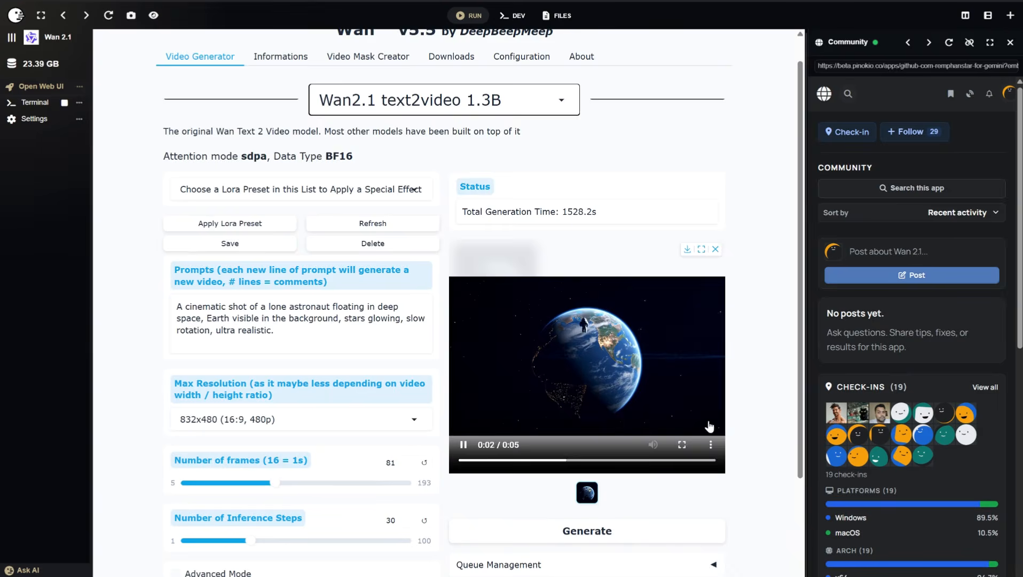
{"action": "left_click_drag", "start_coordinate": [562, 212], "coordinate": [606, 212]}
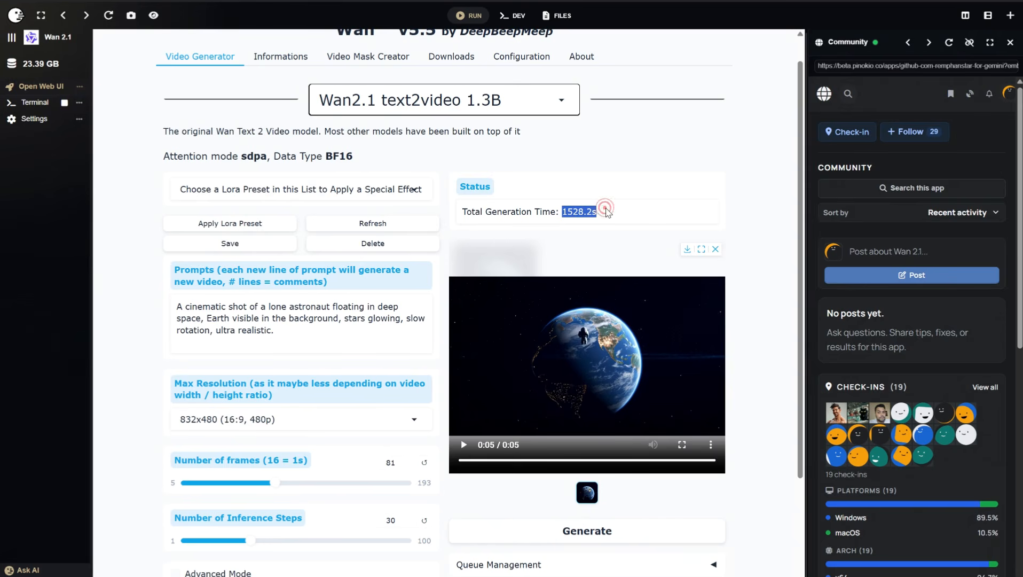